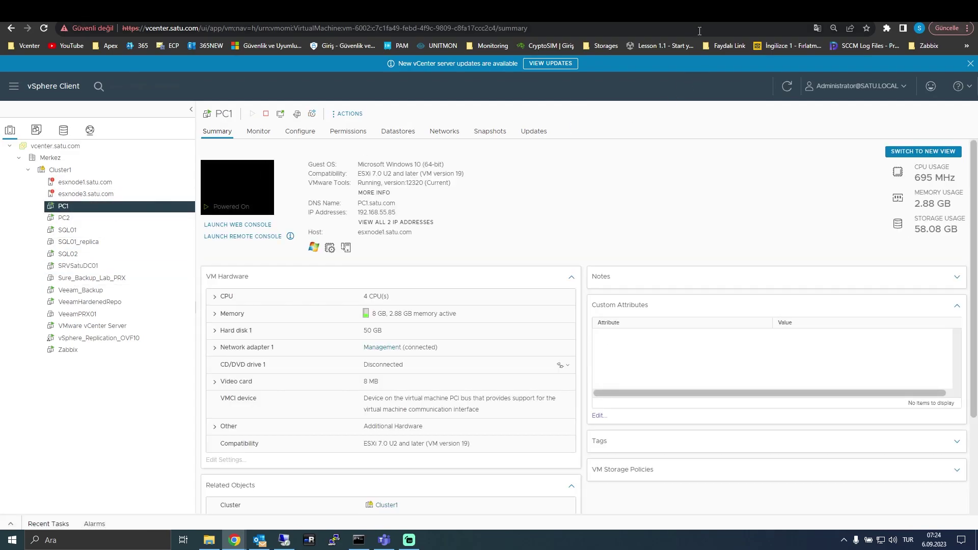
Open the web console of the PC1 virtual machine and switch to the server's remote desktop session running Dameware Mini Remote Control
click(237, 224)
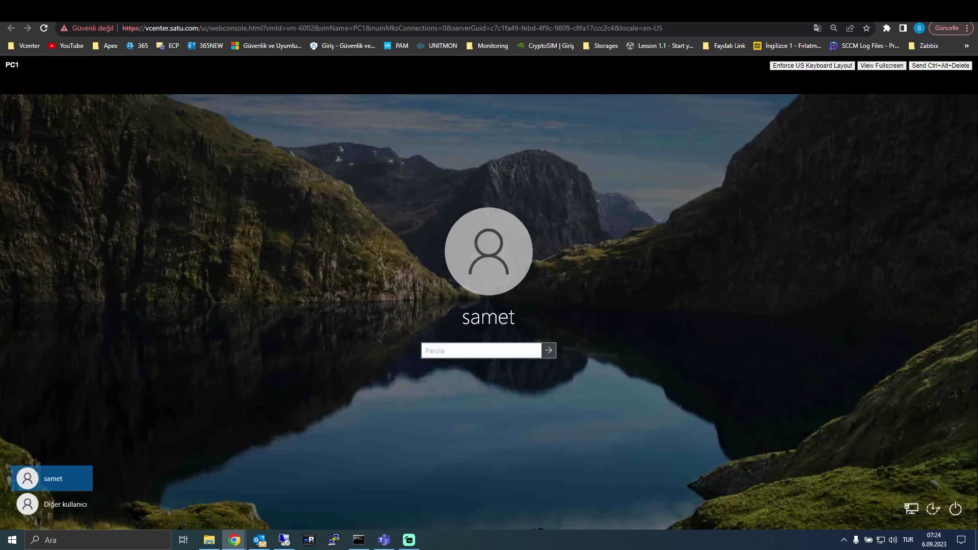
click(497, 352)
click(612, 318)
mouse_move(285, 543)
click(285, 541)
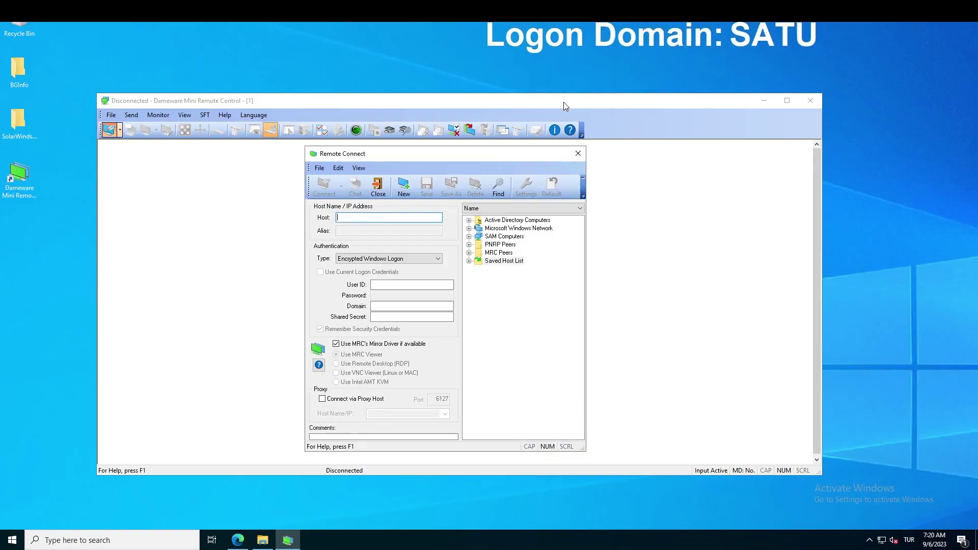
Reopen the Remote Connect dialog and enter 192.168.55.85 as the host
drag(496, 158, 509, 154)
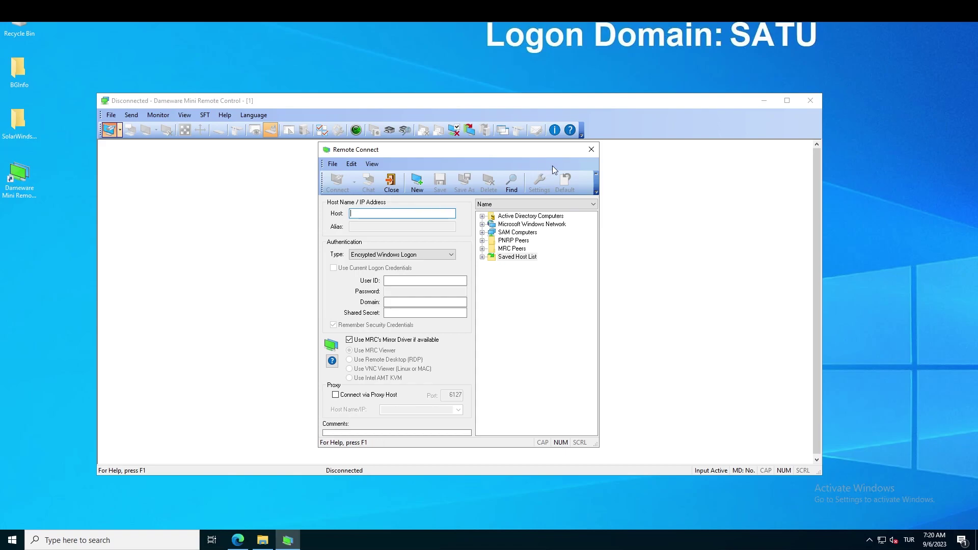
click(591, 150)
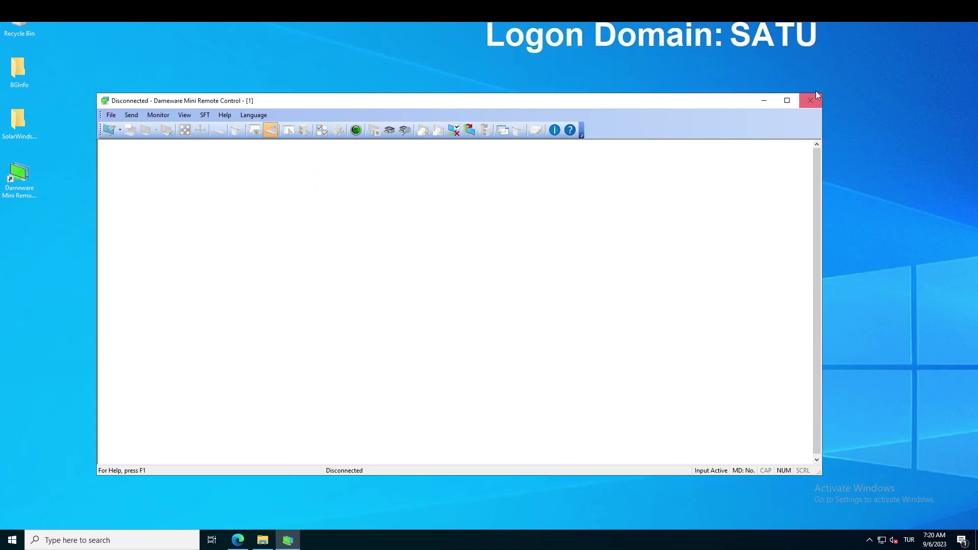
click(109, 131)
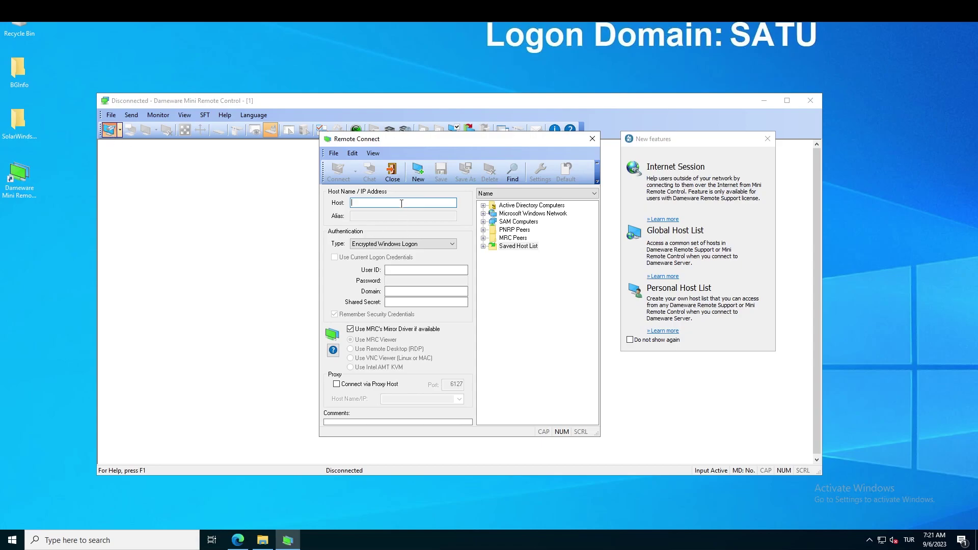
text(192.168.55.85)
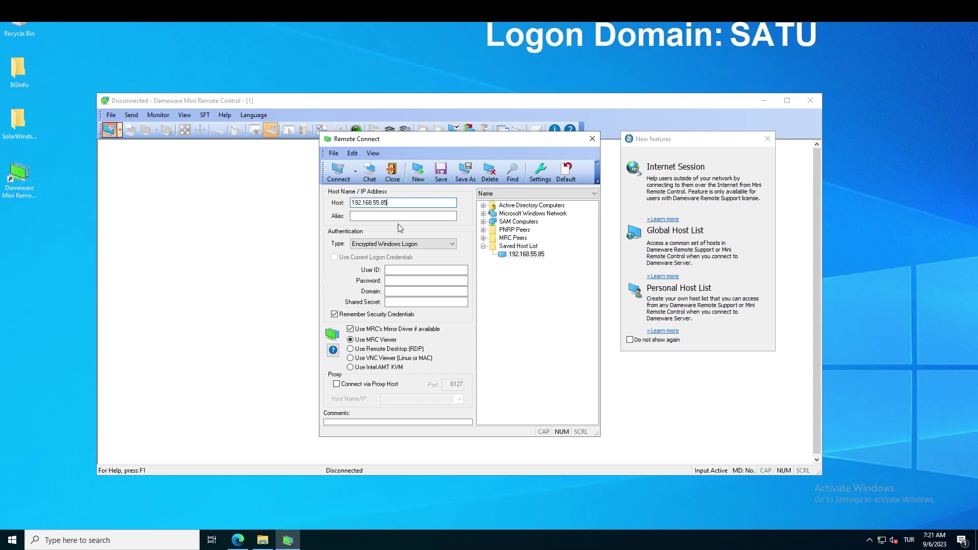
Set the authentication type to Windows NT Challenge/Response and enable Use Current Logon Credentials
click(405, 244)
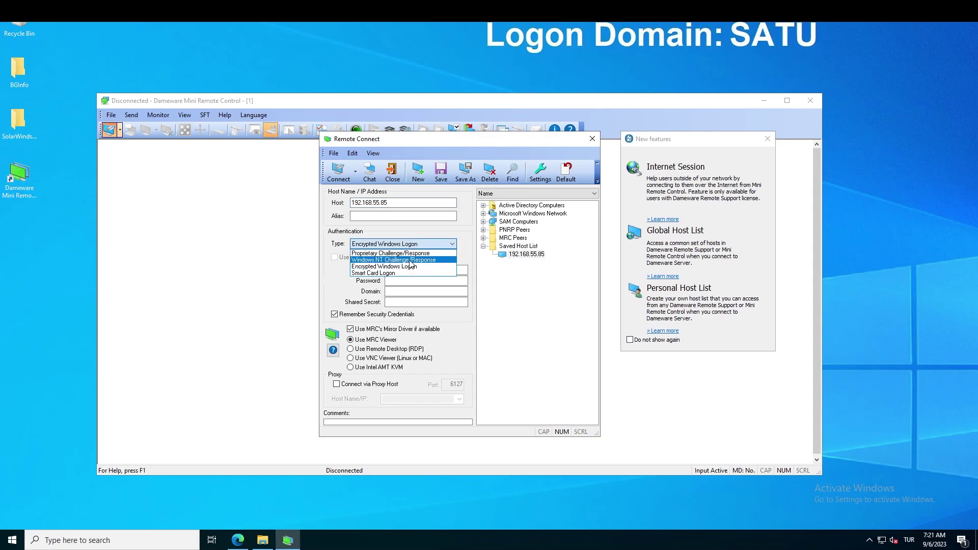
click(410, 260)
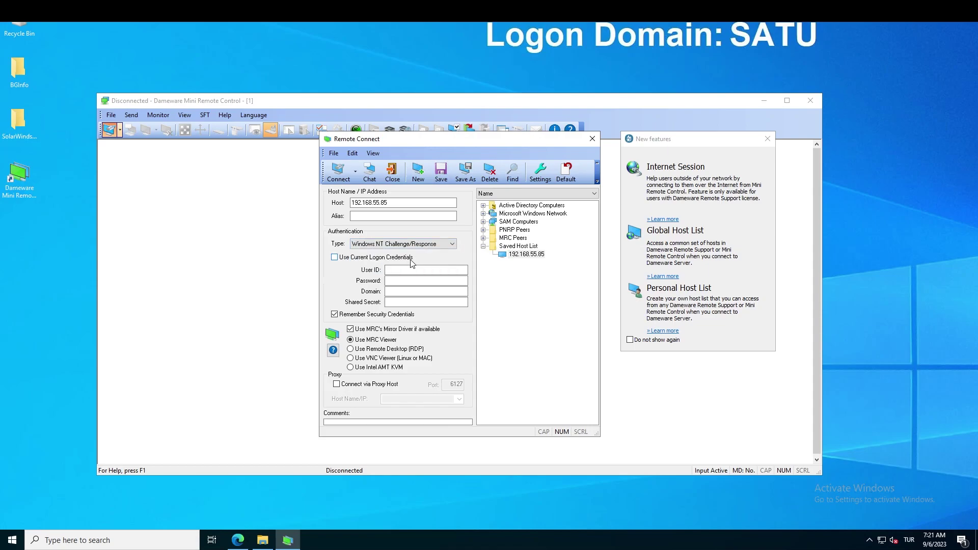
click(334, 257)
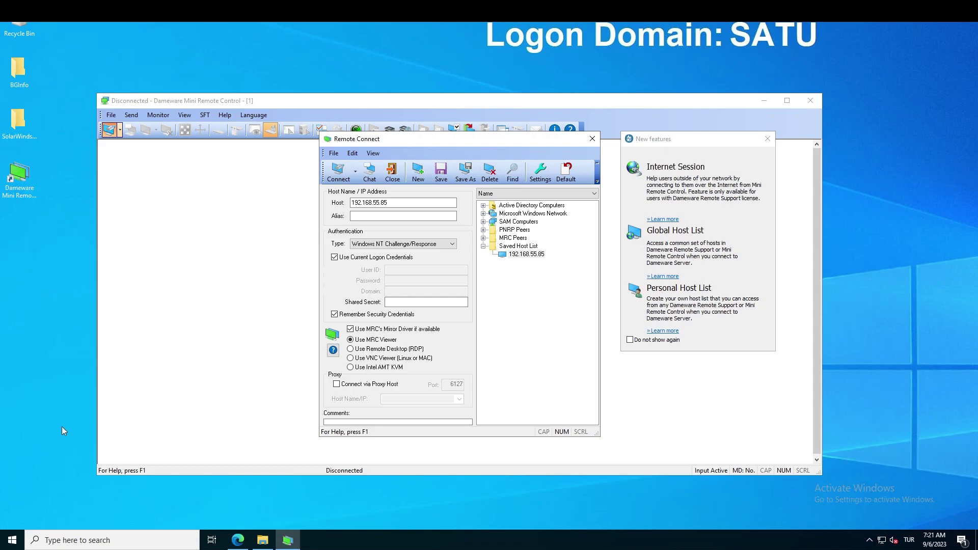
Run whoami in a Command Prompt to check the current logon account, and minimize the window
right_click(12, 540)
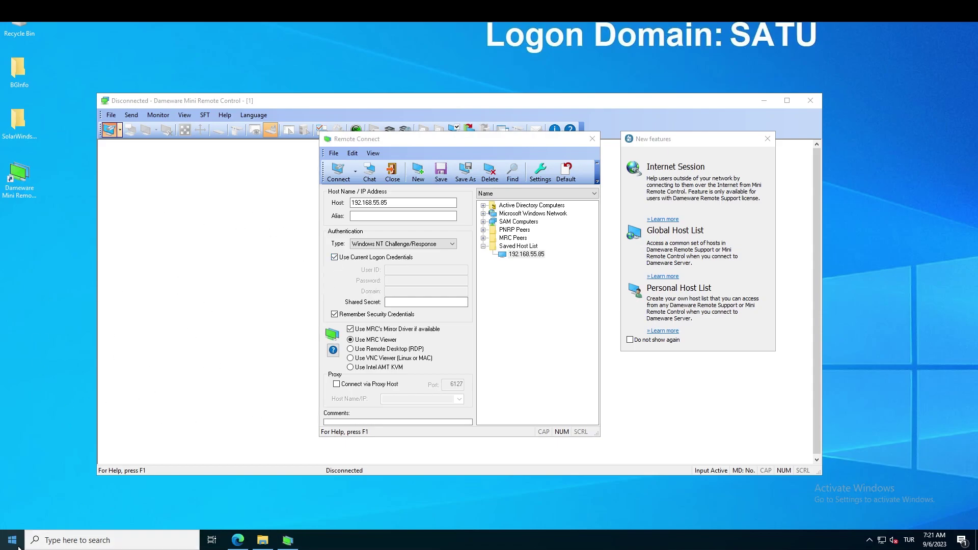
click(46, 501)
key(Return)
text(whoami)
key(Return)
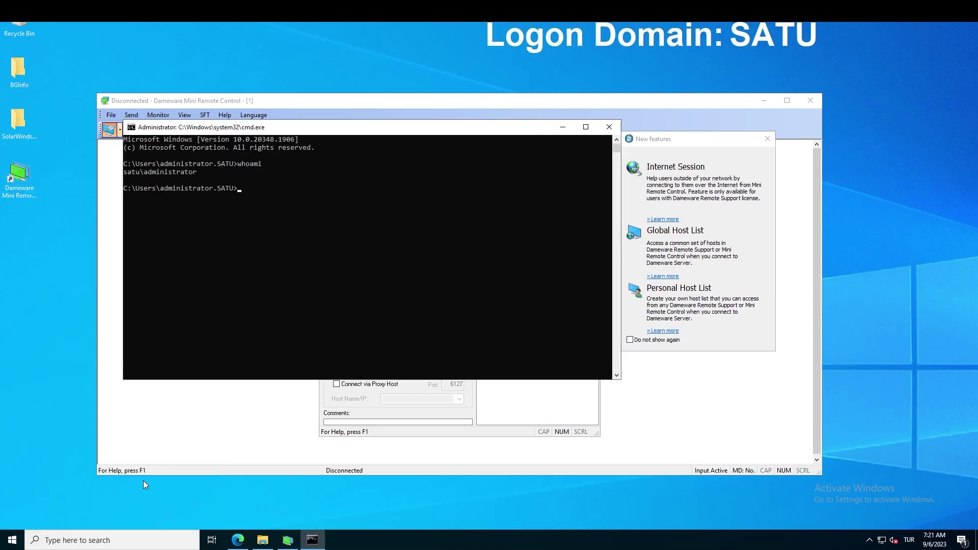
drag(203, 173, 153, 173)
click(385, 196)
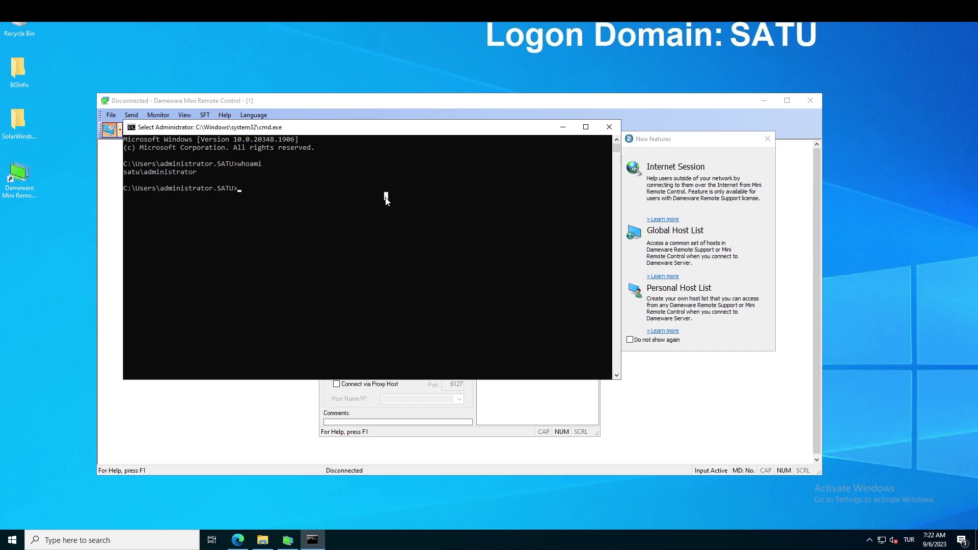
click(563, 127)
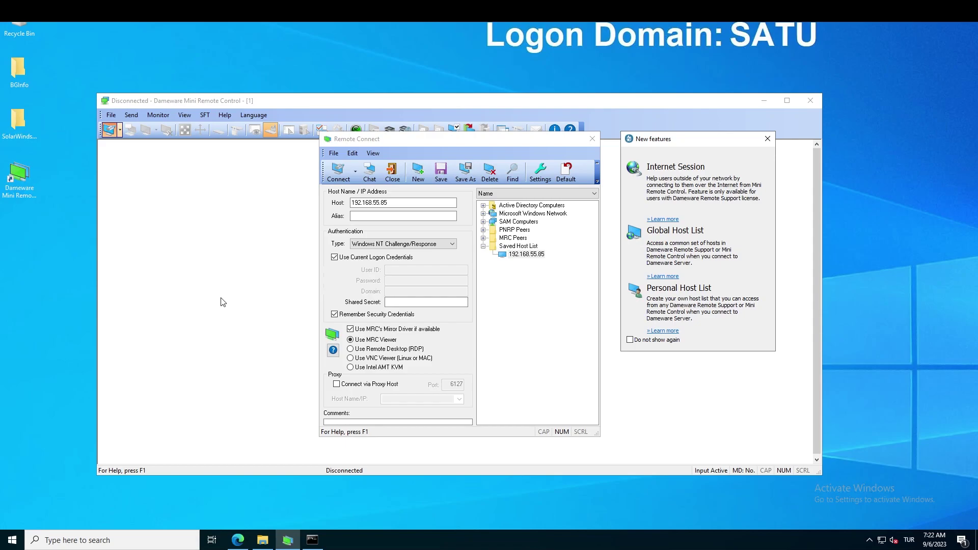
Reselect Windows NT Challenge/Response with current logon credentials and try to connect to 192.168.55.85
click(387, 244)
click(387, 258)
click(400, 245)
click(360, 261)
click(334, 257)
click(334, 257)
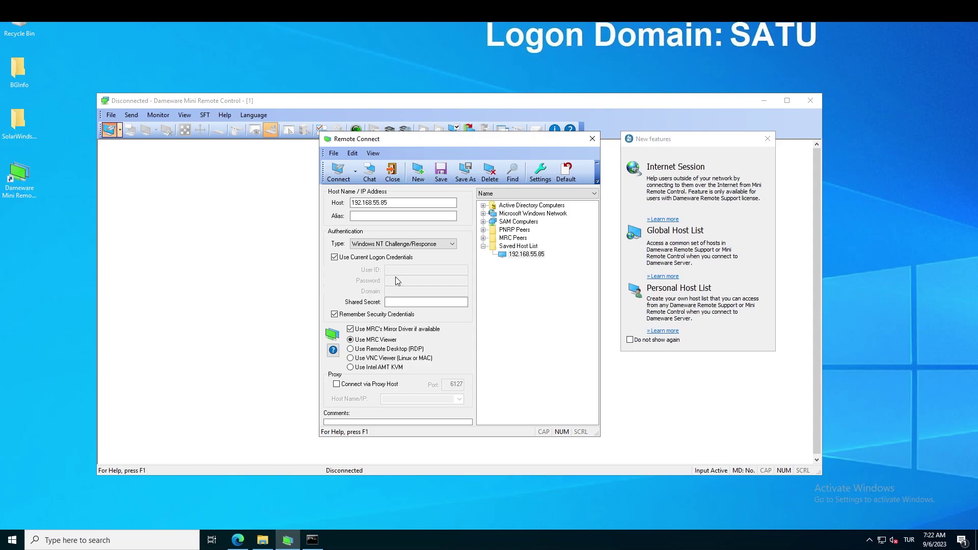
click(338, 170)
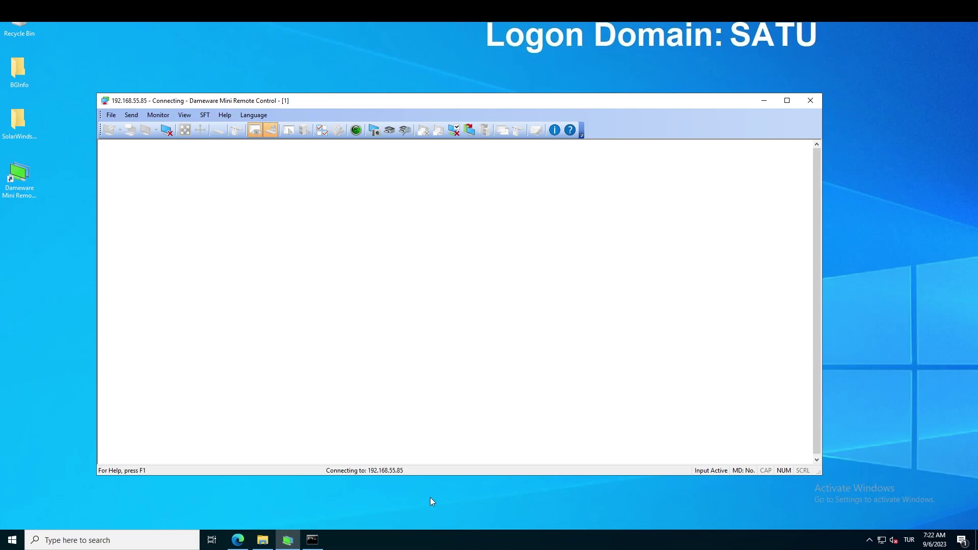
Ping pc1 from the Command Prompt to test whether the machine is reachable, and minimize the window
click(312, 539)
click(300, 294)
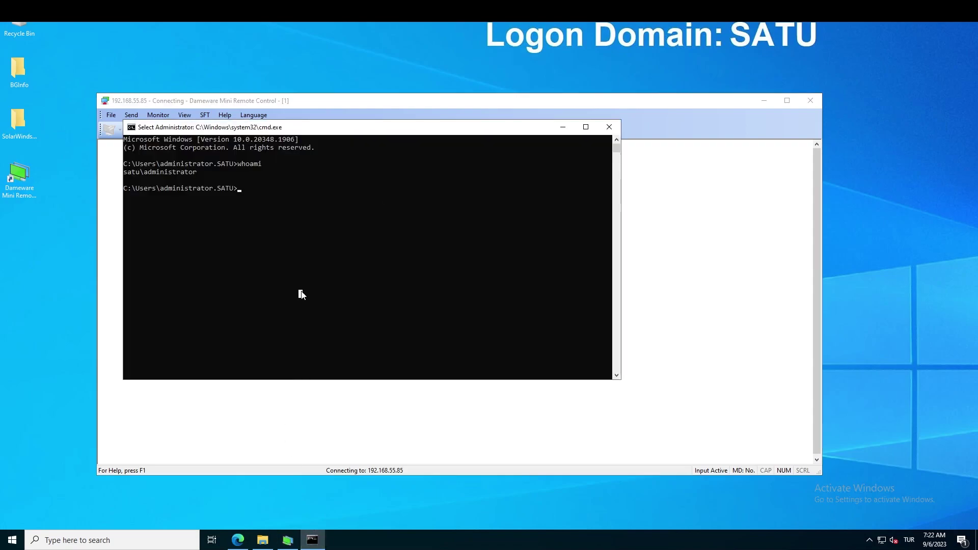
key(Escape)
text(ping )
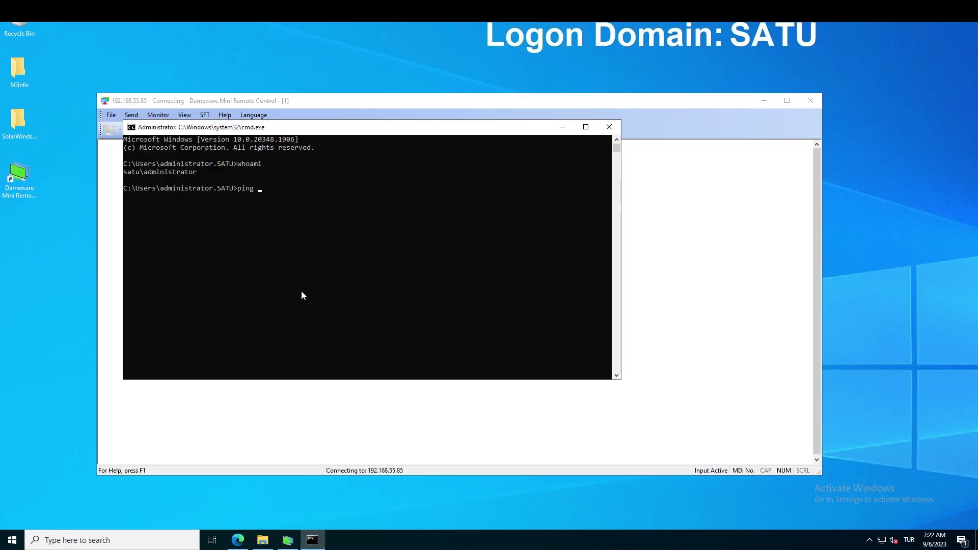
text(pc1)
key(Return)
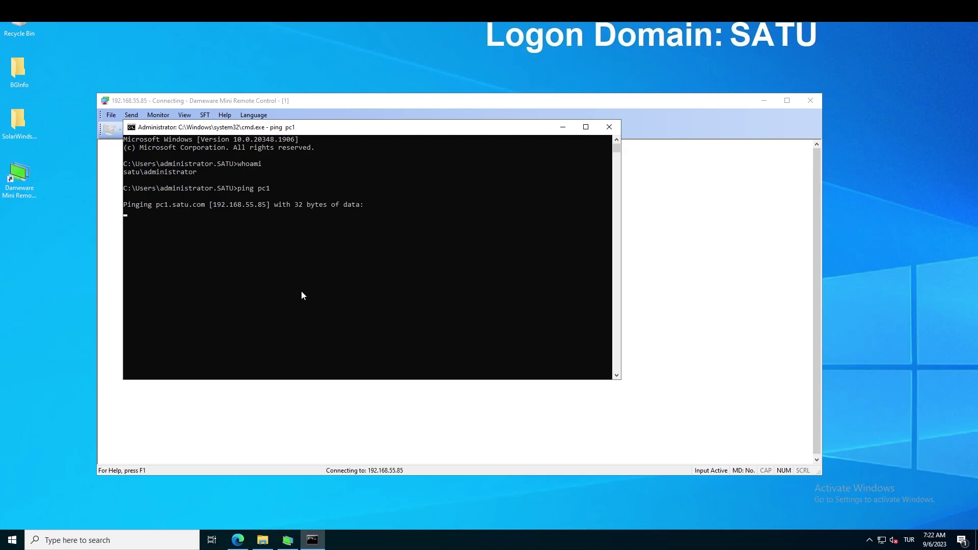
click(563, 128)
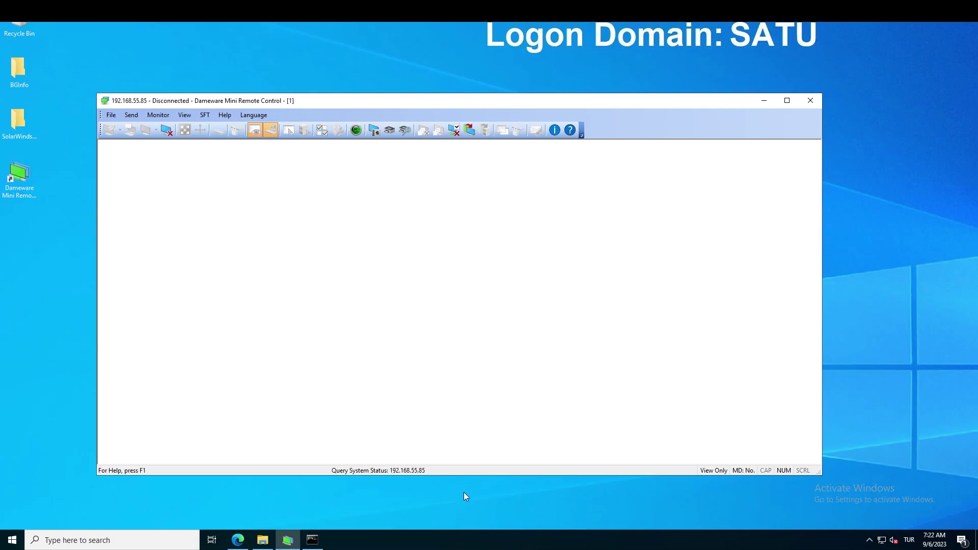
Review the ping statistics in the Command Prompt, read the connection error details and close the error dialog
click(312, 540)
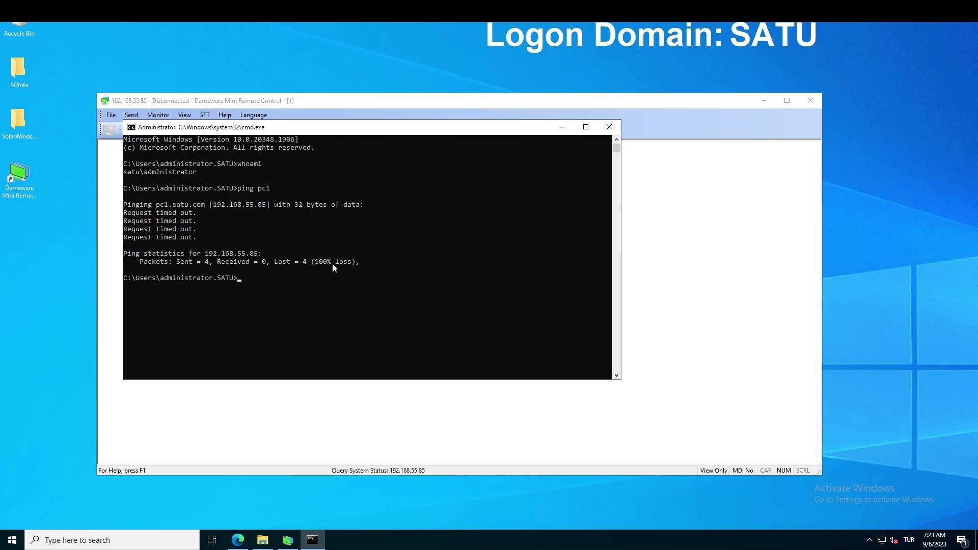
click(563, 127)
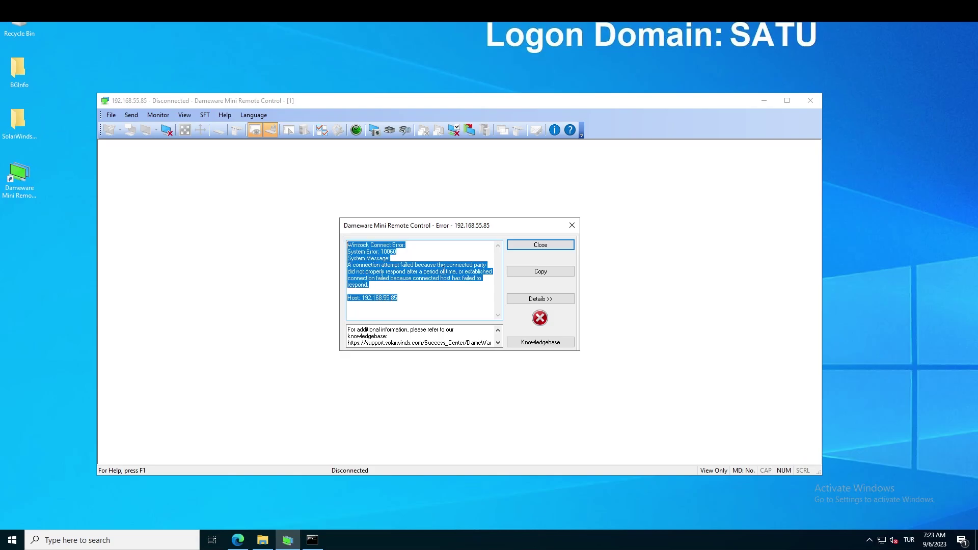
click(446, 270)
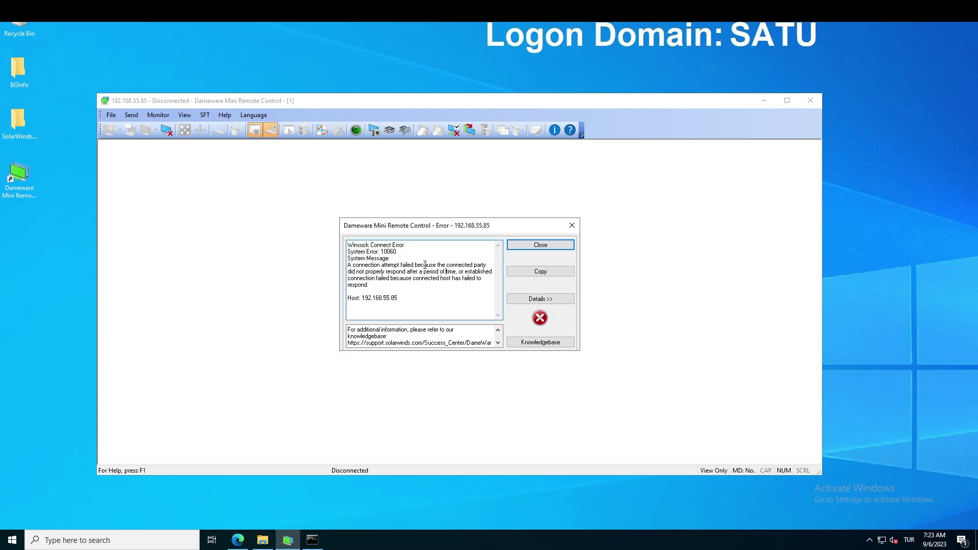
click(541, 245)
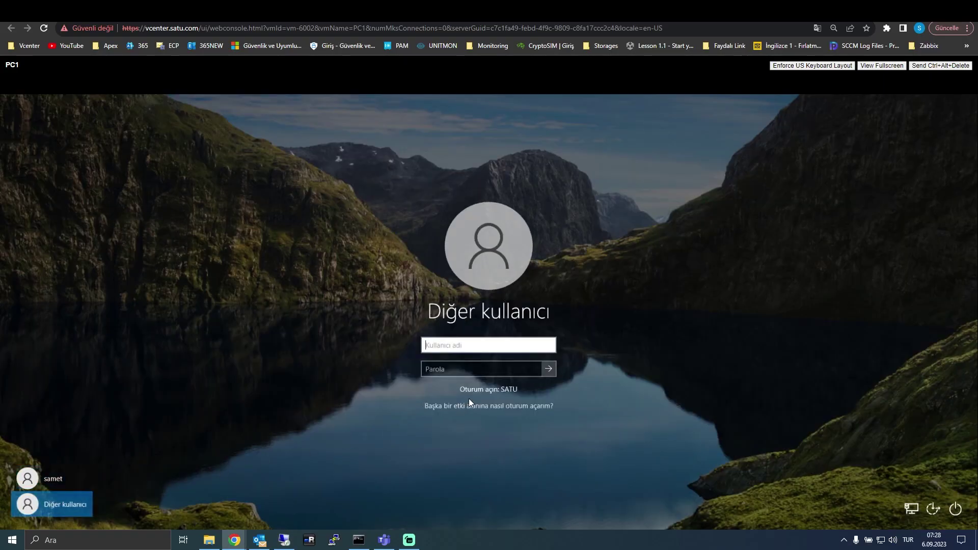
Sign in to PC1 through its web console as an administrator and open Windows Defender Firewall with Advanced Security
text(admi)
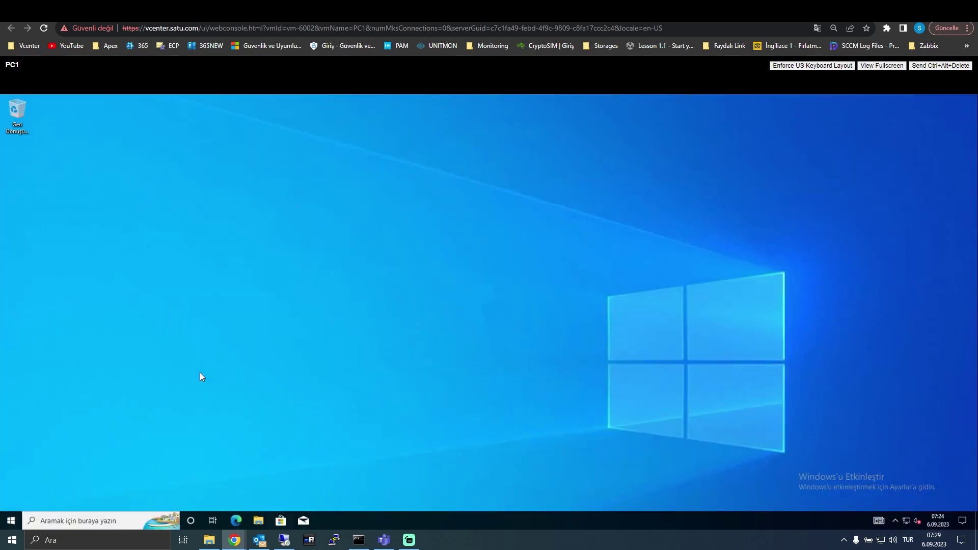
right_click(24, 505)
click(33, 478)
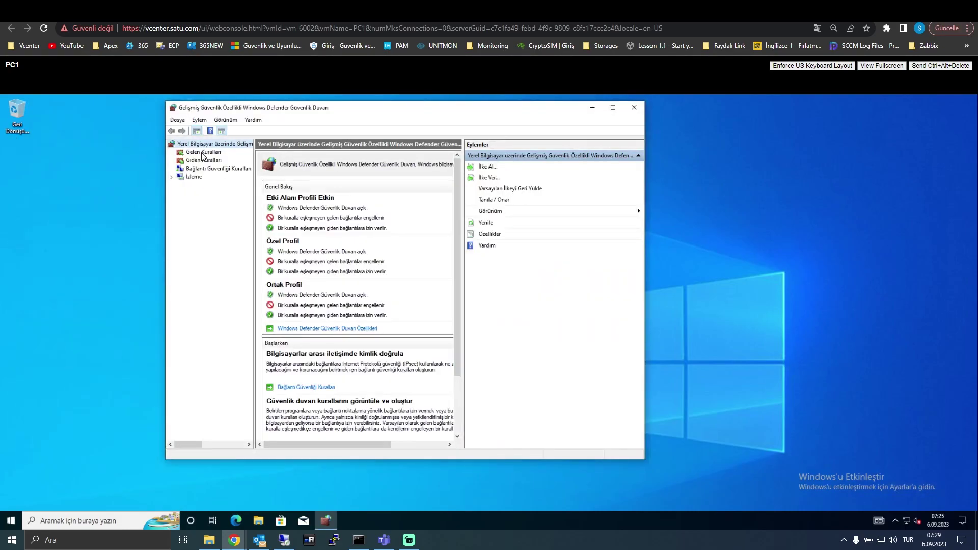
Set the firewall state of the domain profile (Etki Alanı Profili) to Kapalı in the firewall properties and apply it
click(203, 152)
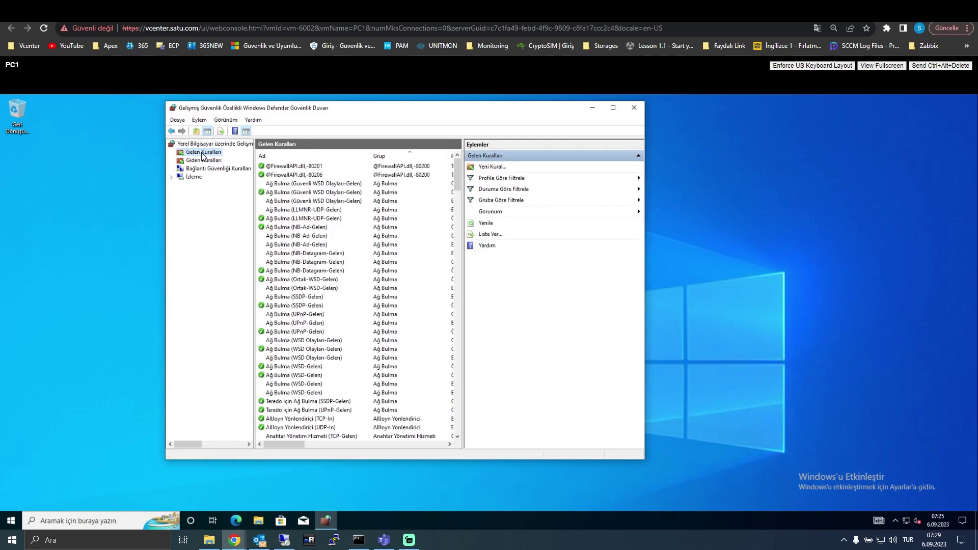
right_click(203, 153)
right_click(192, 147)
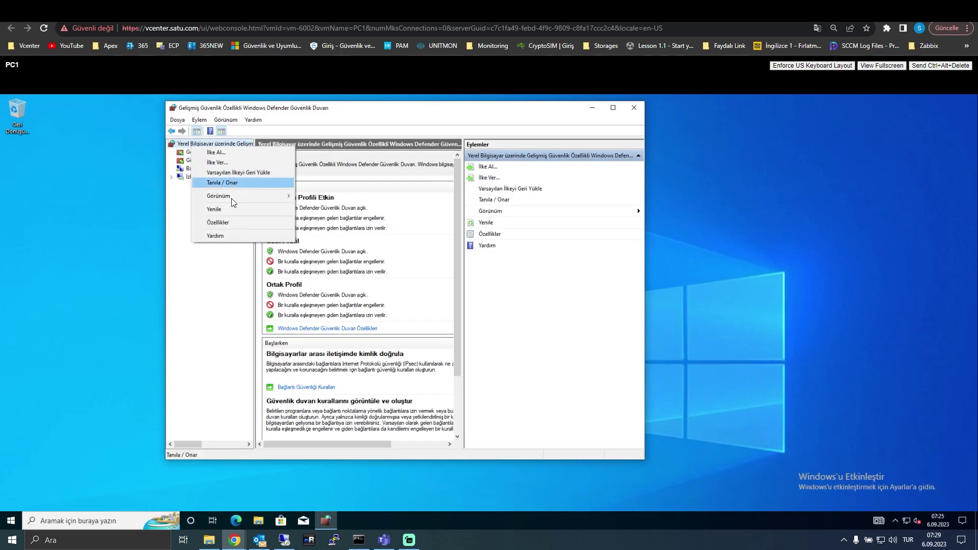
click(224, 224)
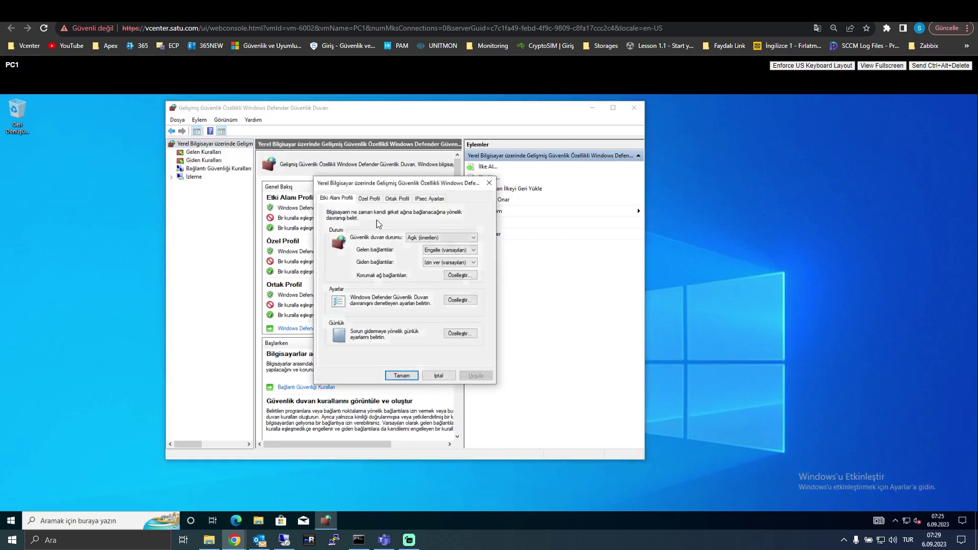
click(449, 238)
click(414, 251)
click(476, 375)
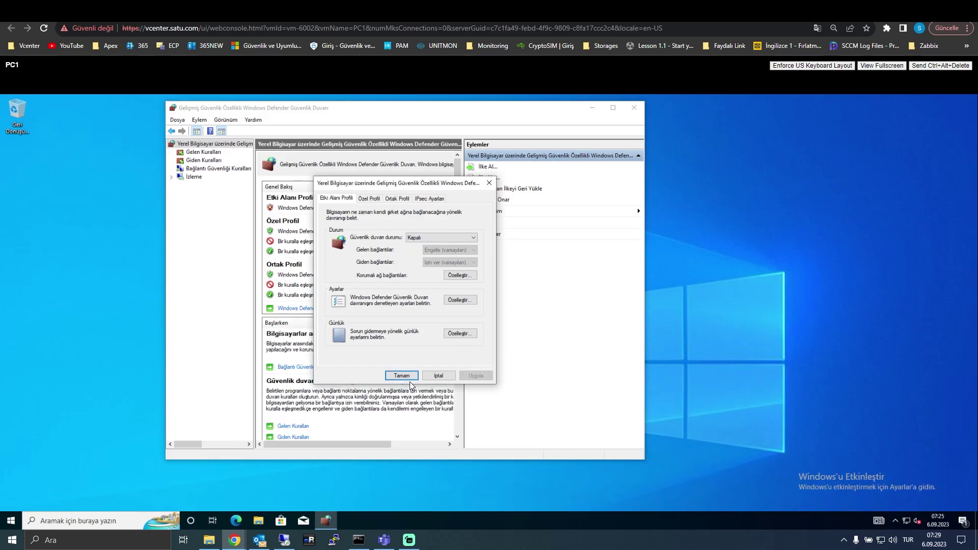
click(402, 376)
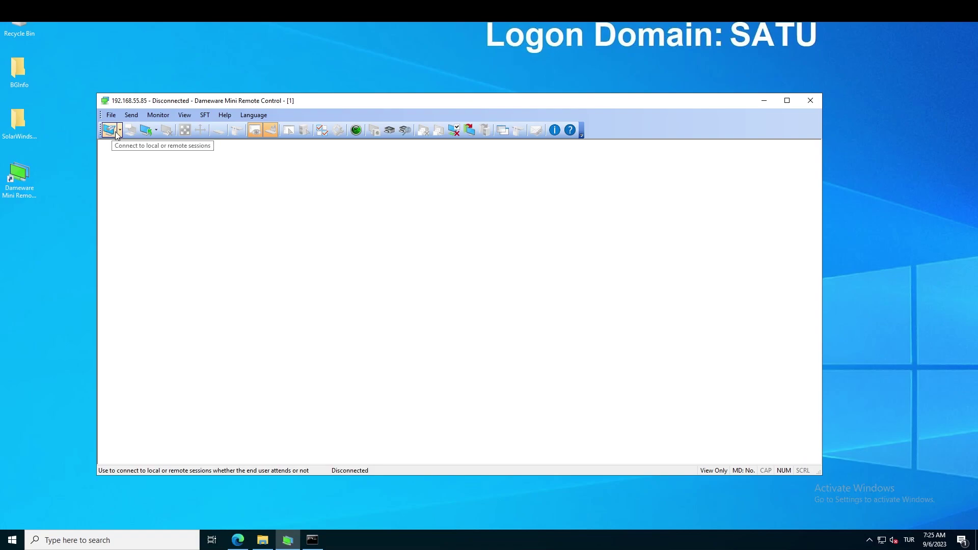
Switch back to Dameware Mini Remote Control, reconnect to 192.168.55.85 and read the message about the client service
click(155, 128)
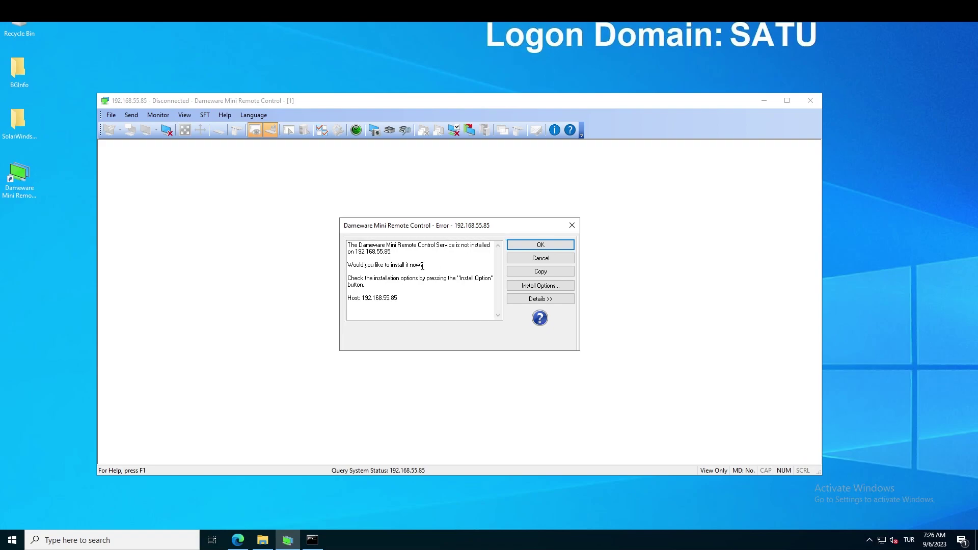
drag(373, 245, 359, 252)
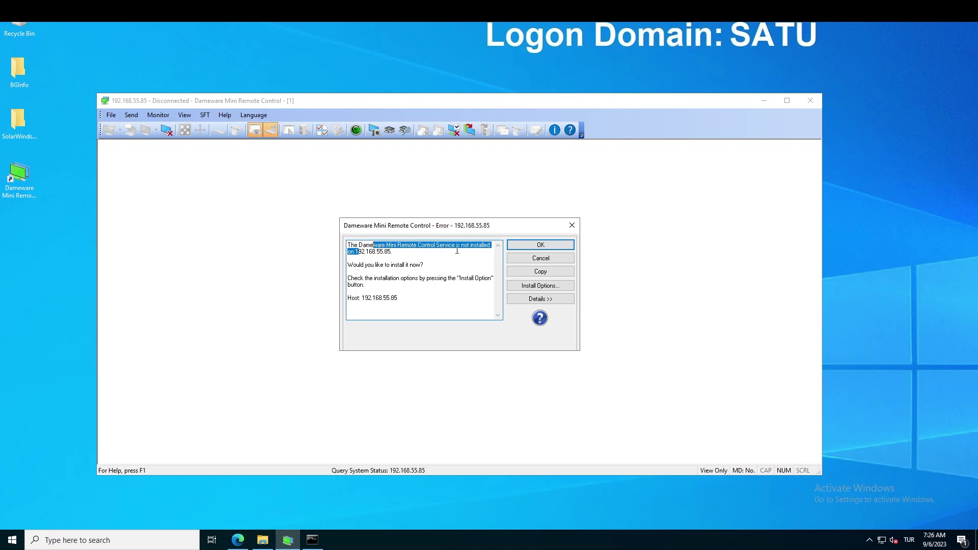
drag(377, 251, 391, 251)
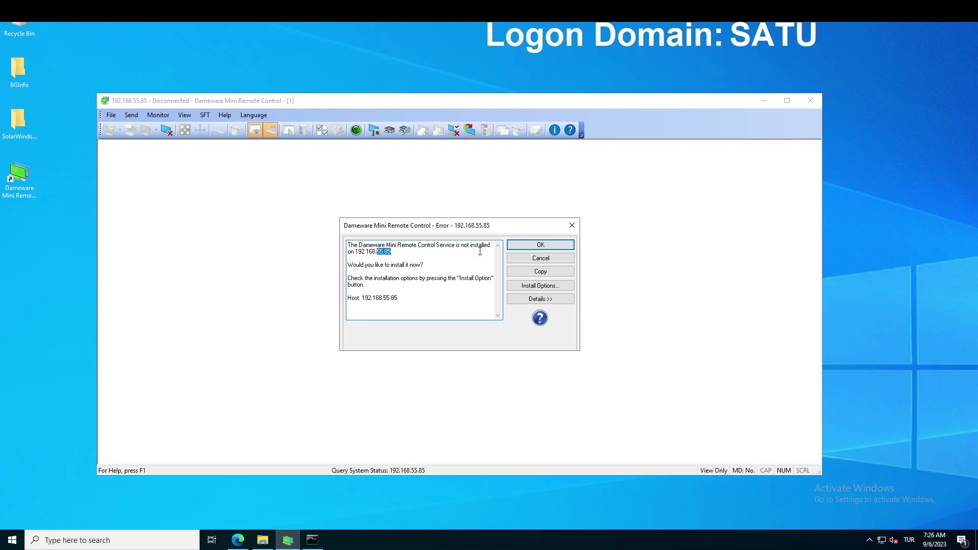
click(416, 252)
key(Down)
key(Down)
key(Down)
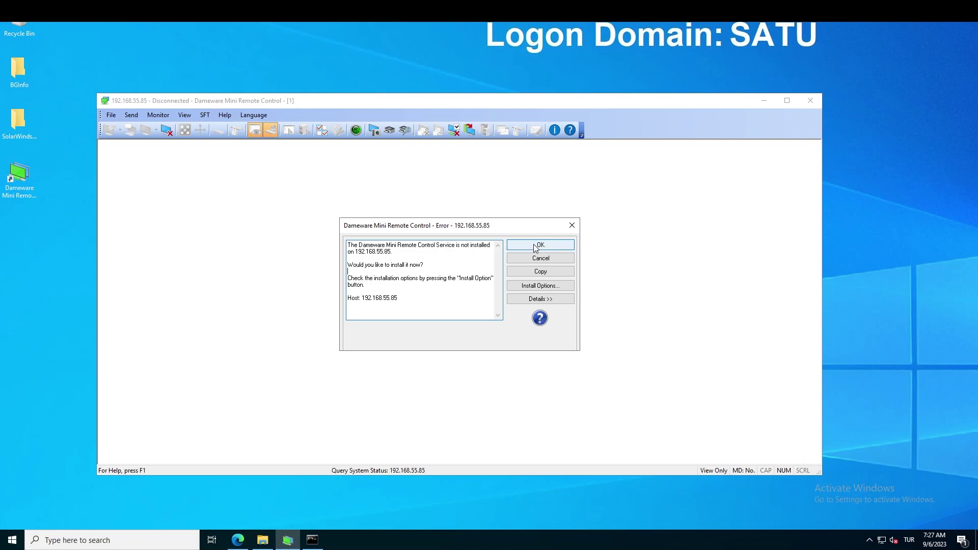
Open the service install options and try out the disconnect and manual startup options, clearing them all again
click(549, 288)
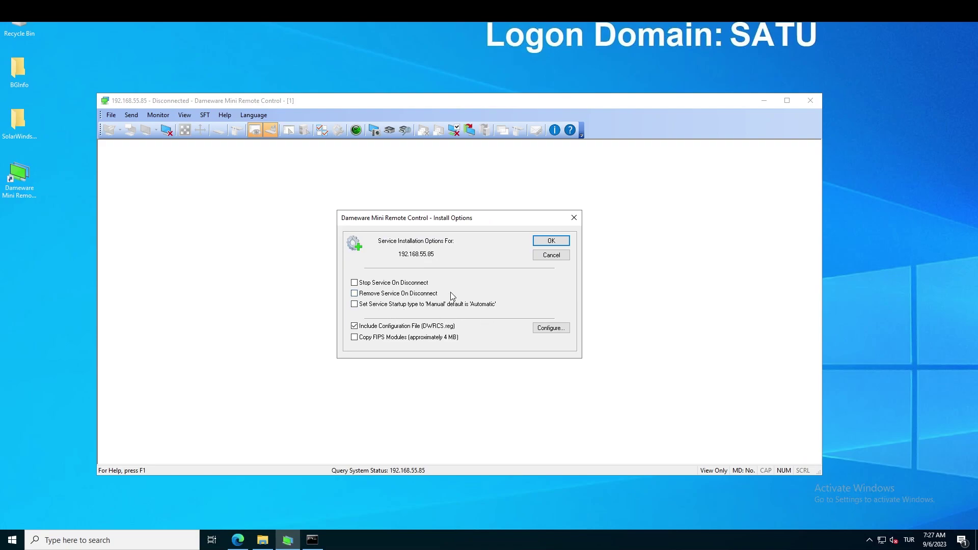
click(358, 283)
click(355, 294)
click(354, 294)
click(356, 305)
click(354, 304)
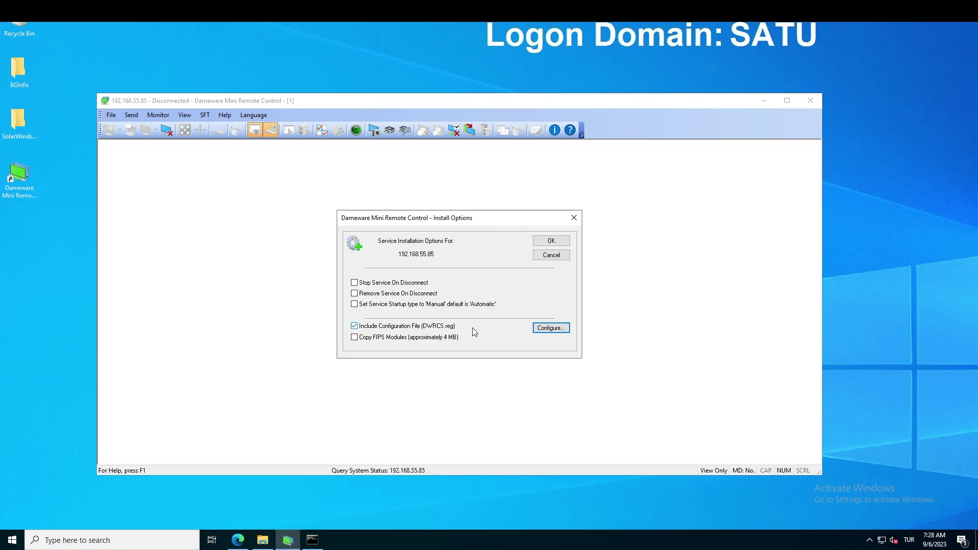
Review the General, Access and Additional Settings of the client service configuration, then cancel the properties and the install options
click(561, 330)
drag(463, 190, 471, 180)
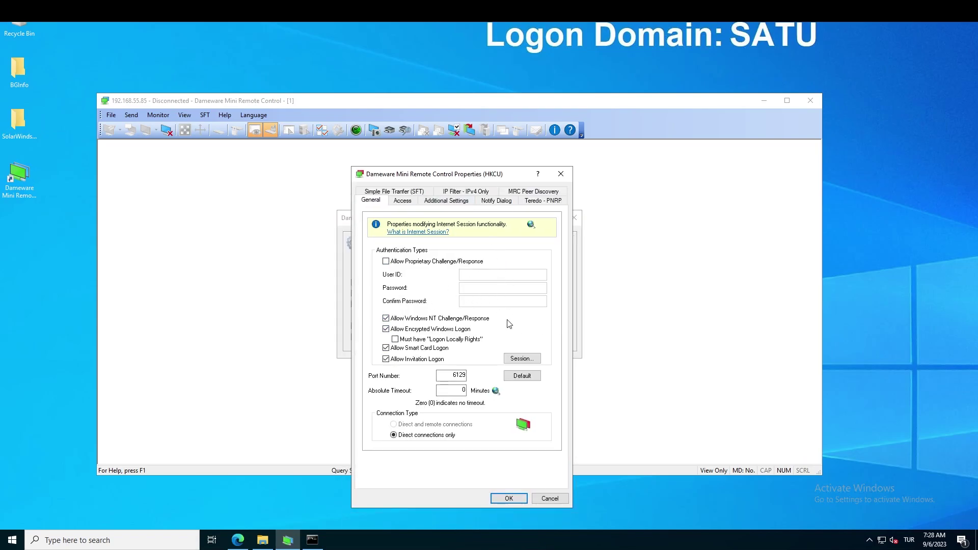
click(407, 202)
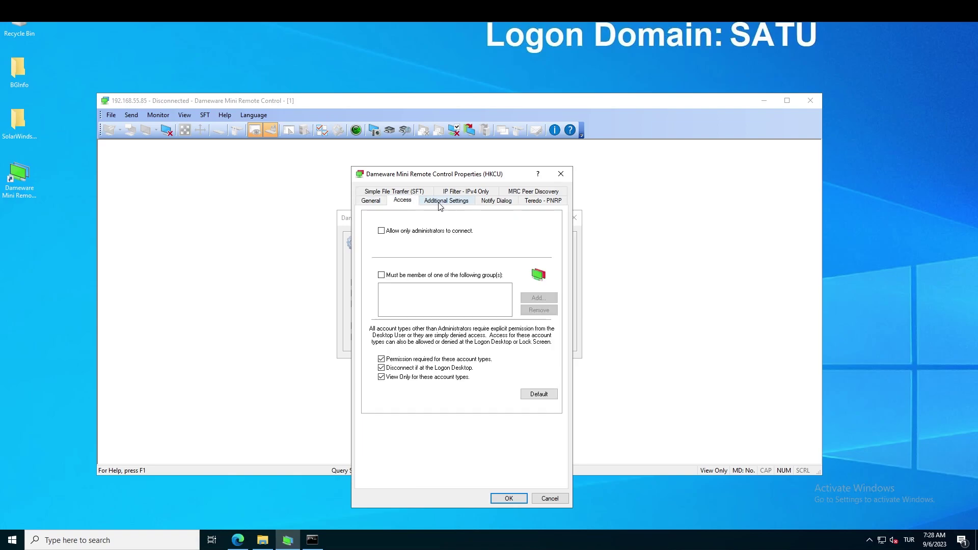
click(441, 202)
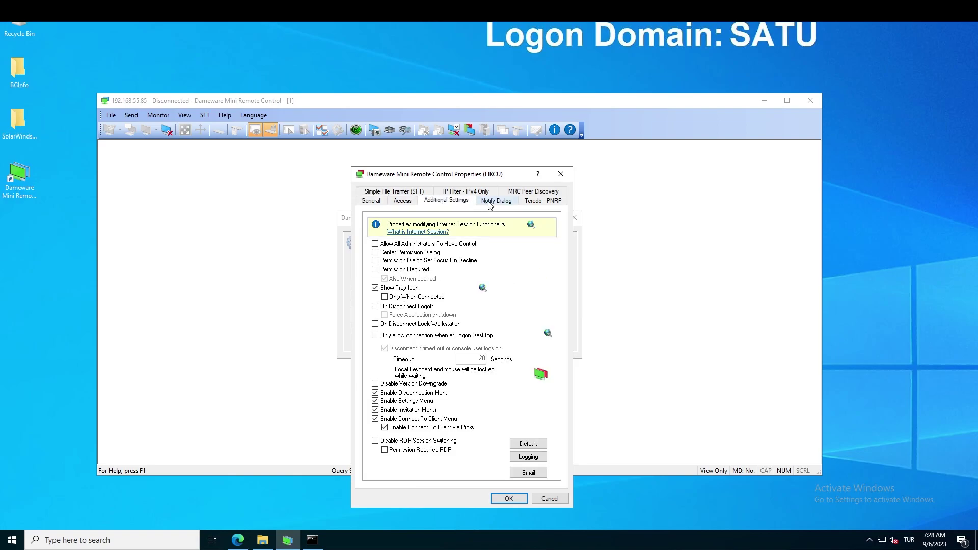
click(379, 202)
click(557, 498)
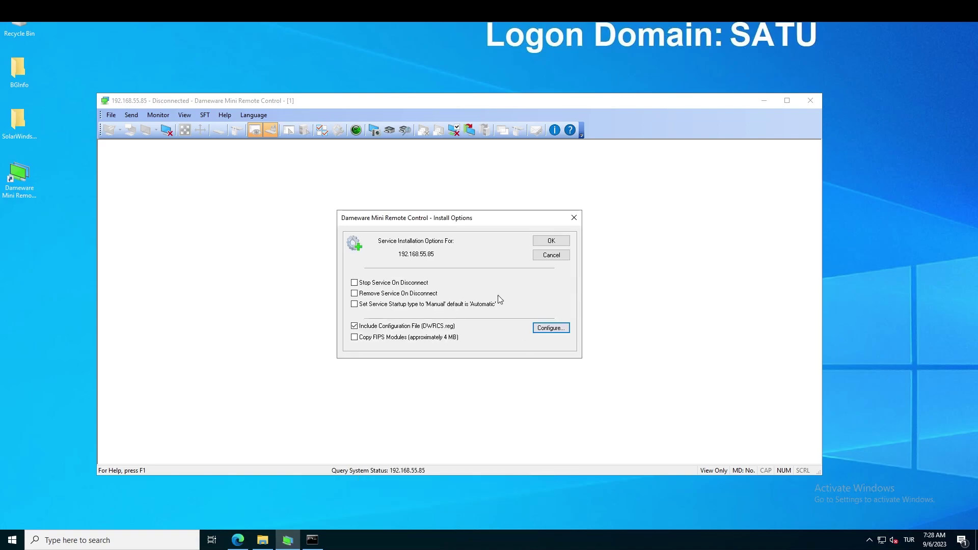
click(551, 254)
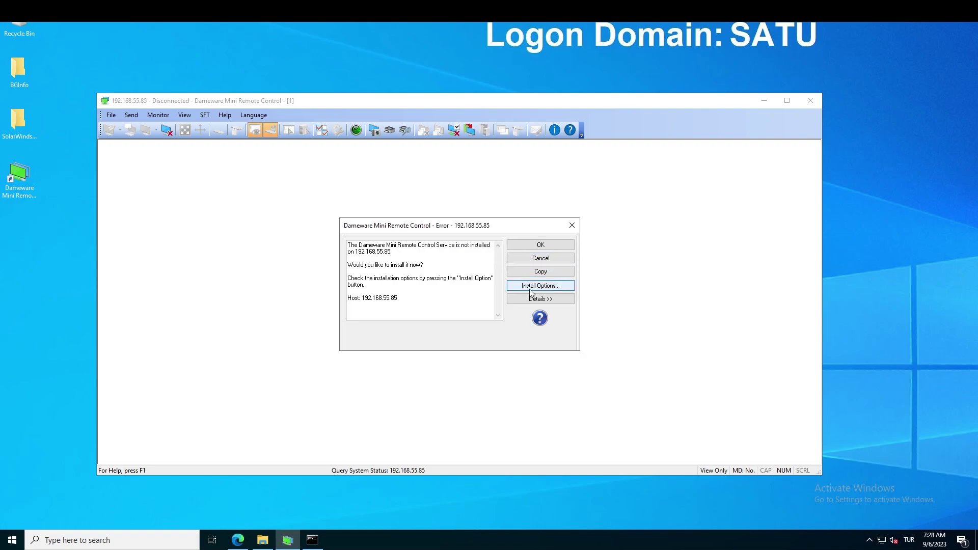
Confirm the installation of the Dameware Mini Remote Control service on 192.168.55.85 and connect to PC1
key(Down)
key(Up)
key(Up)
key(Up)
key(Up)
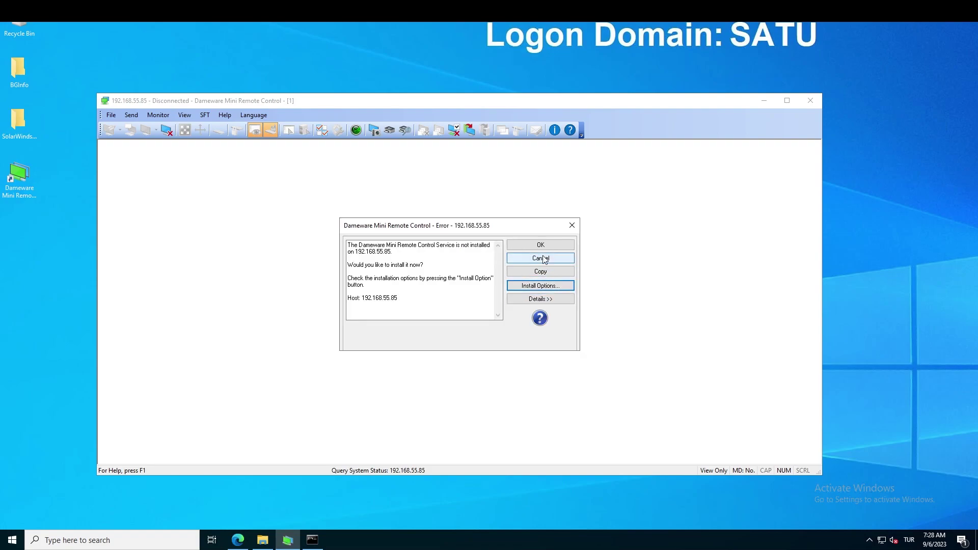
key(Return)
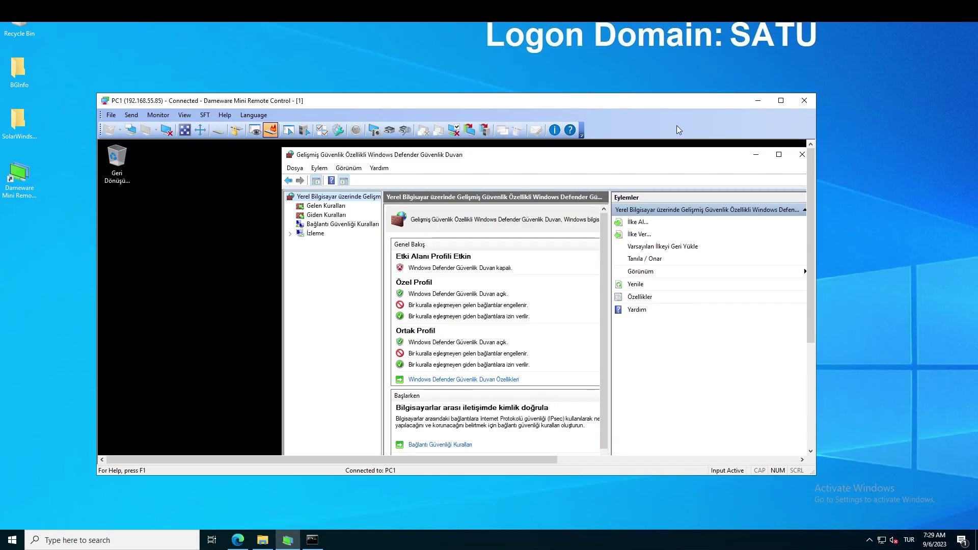
Enlarge and reposition the remote session window so that PC1's whole desktop fits in view
drag(509, 100, 514, 38)
drag(819, 412, 905, 495)
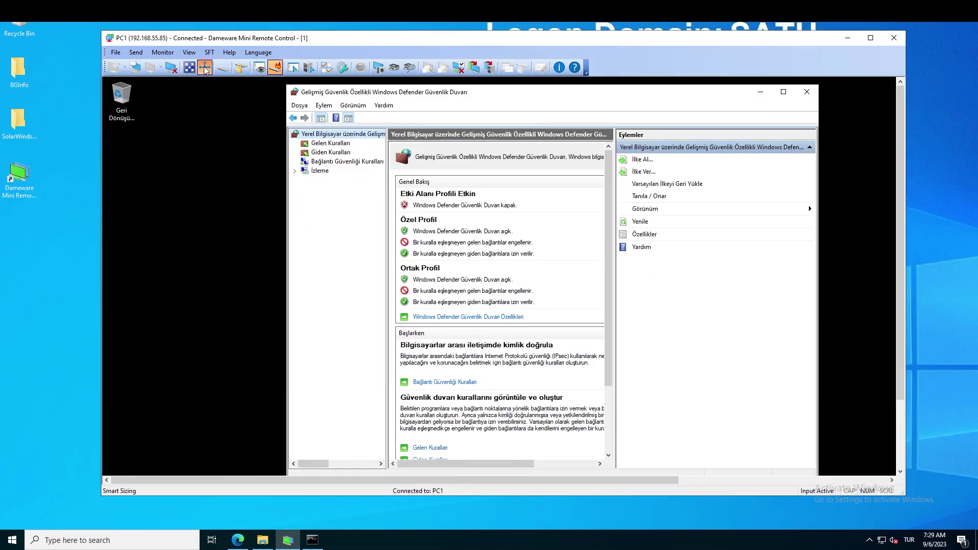
click(189, 68)
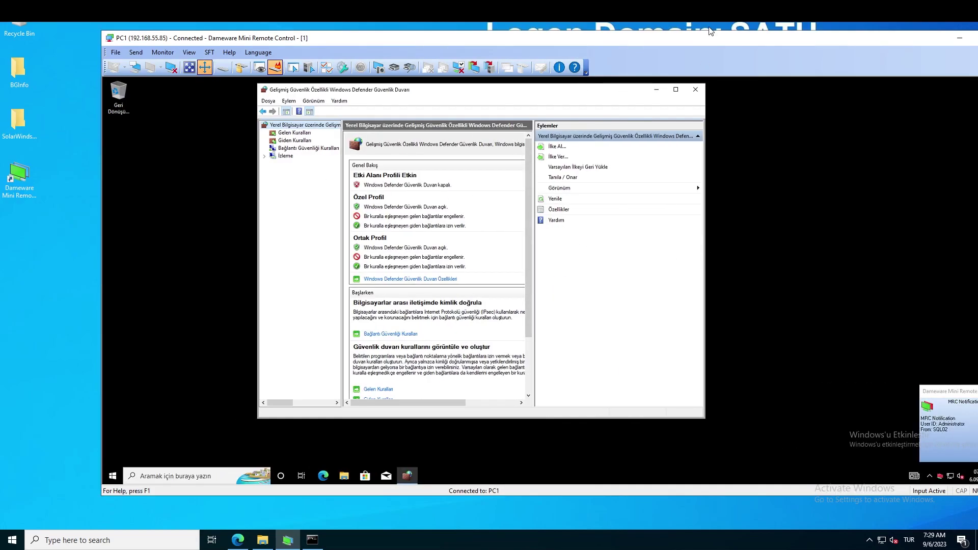
drag(713, 40, 655, 35)
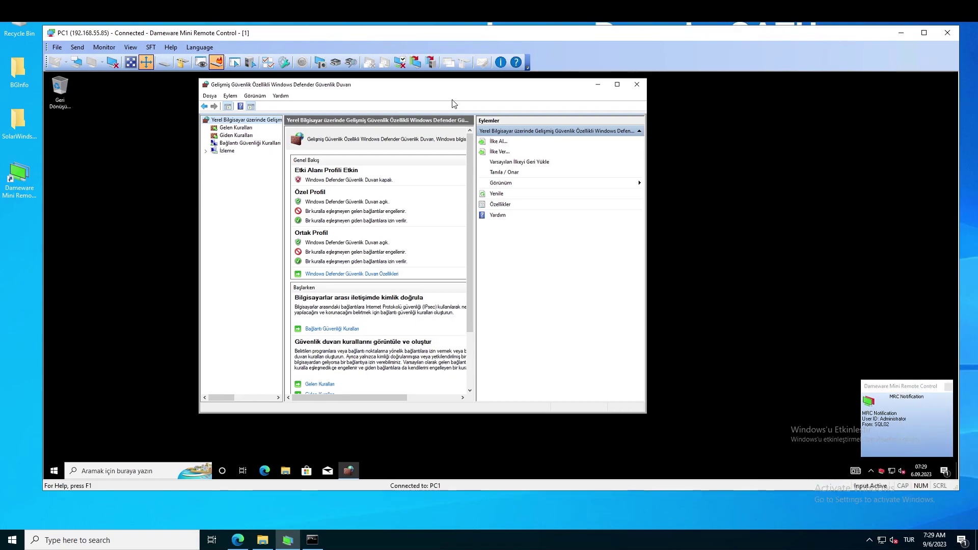